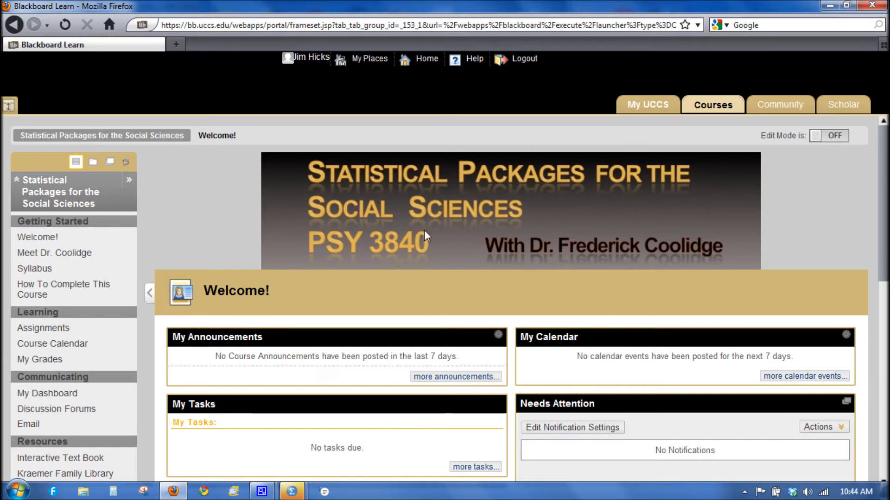
Step: Open the ANOVA Split-Plot Designs Lecture in the Unit 15 assignments and read its data set requirements
click(63, 330)
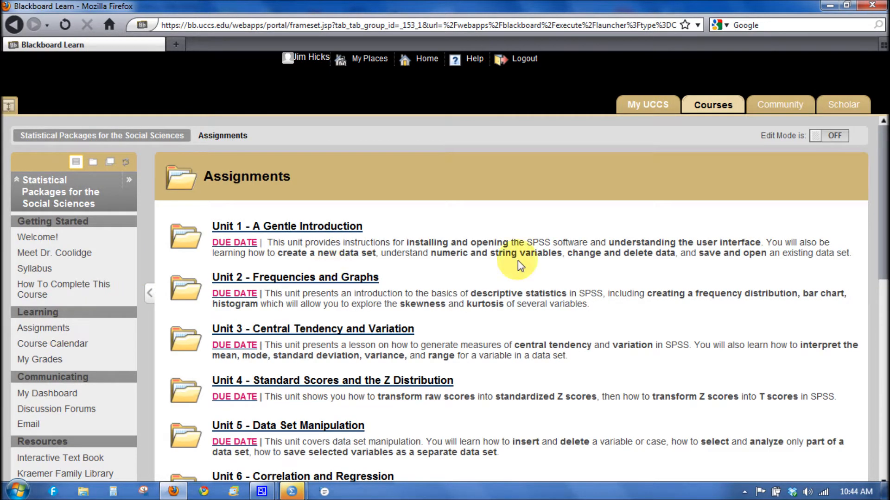
drag(883, 176, 881, 386)
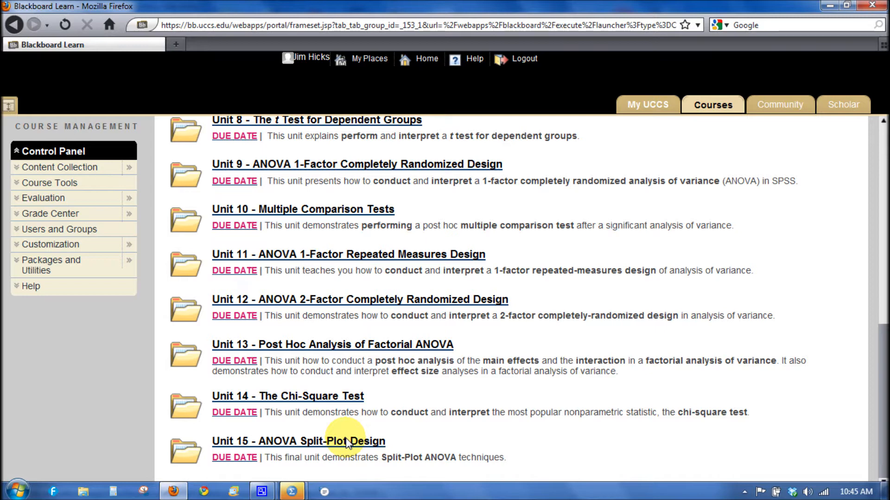
click(347, 441)
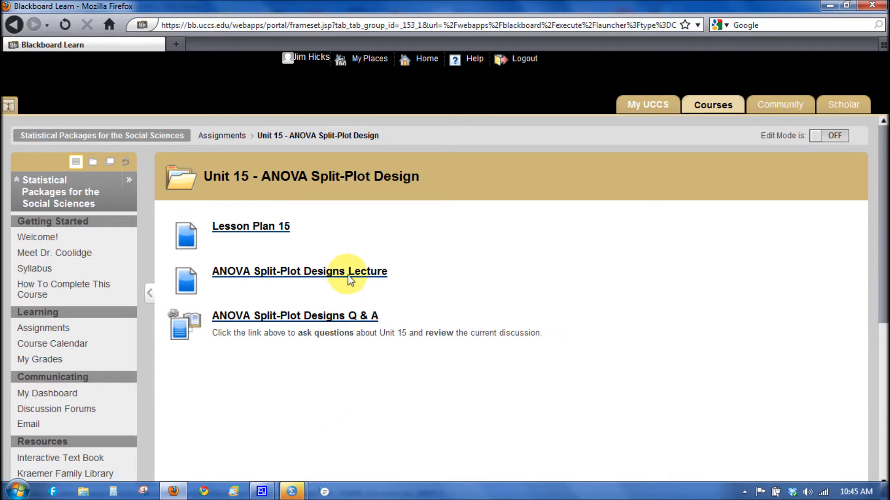
click(347, 273)
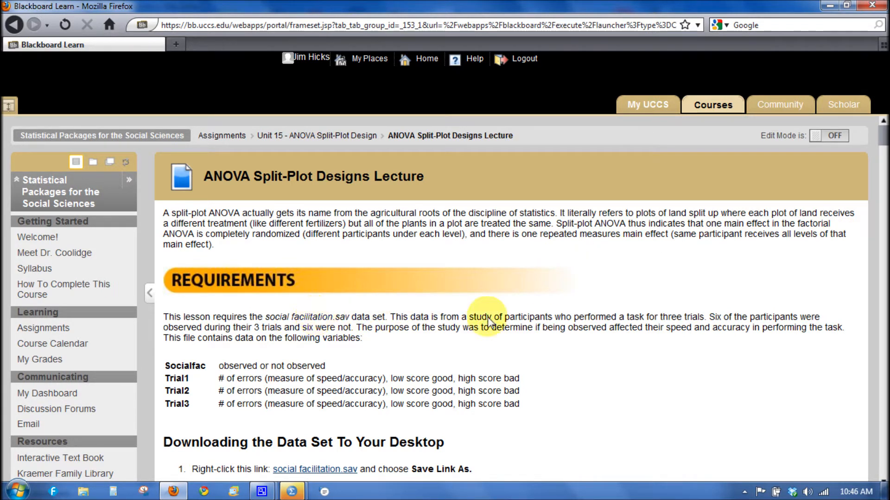
drag(883, 138, 883, 148)
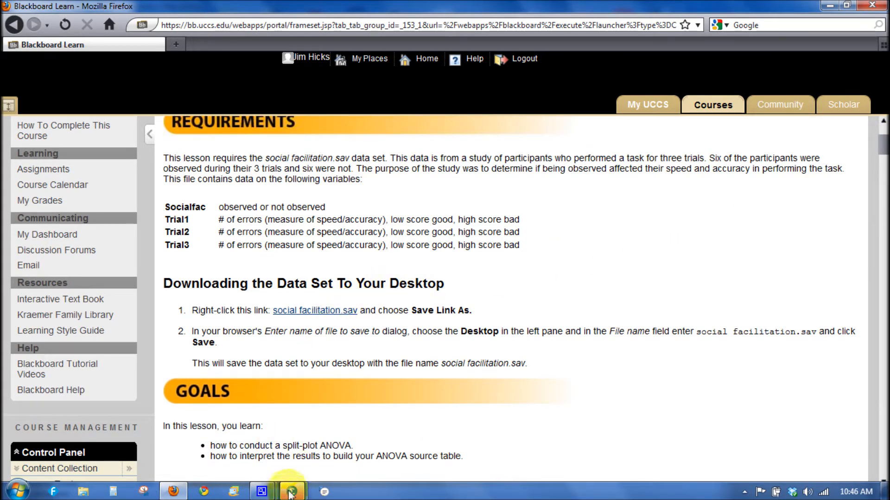
Step: Switch to IBM SPSS Statistics and open the existing data file social facilitation.sav
mouse_move(291, 494)
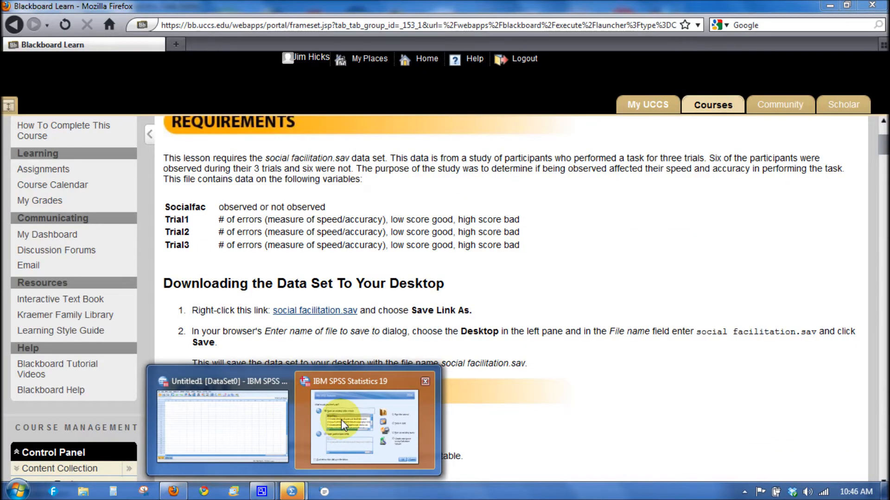
mouse_move(246, 423)
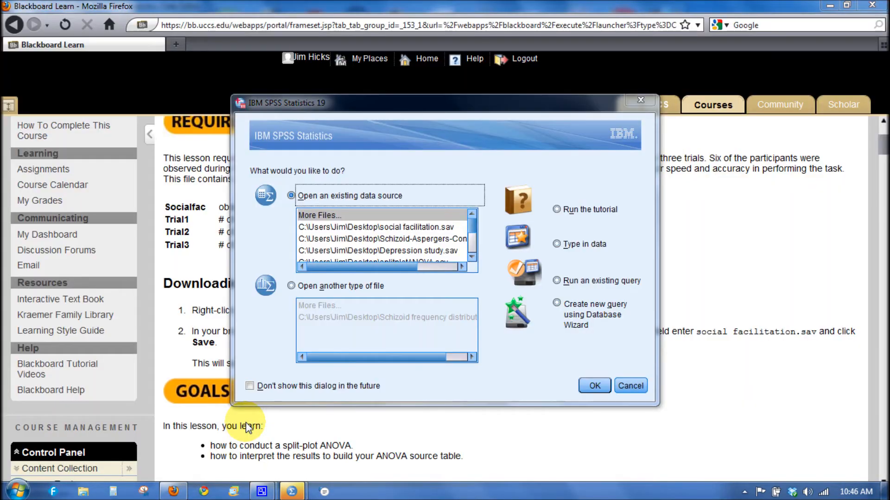
double_click(388, 227)
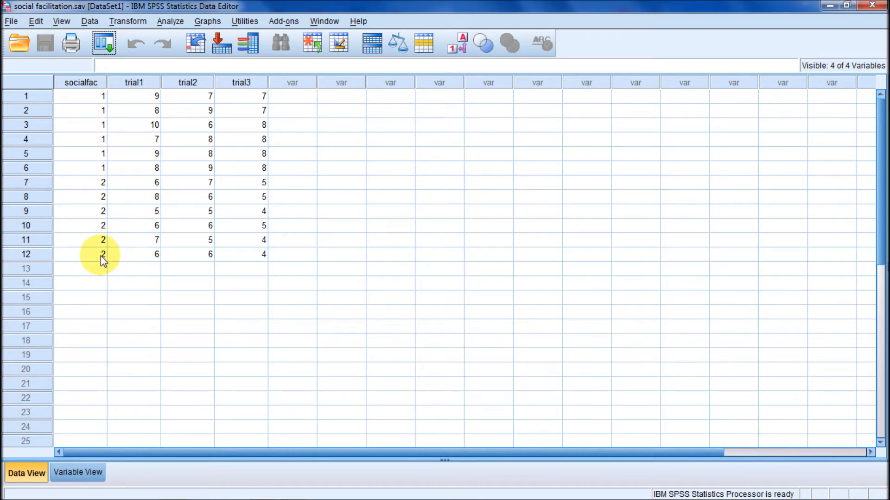
Step: Check the value labels defined for the socialfac variable, and return to the data values
click(83, 471)
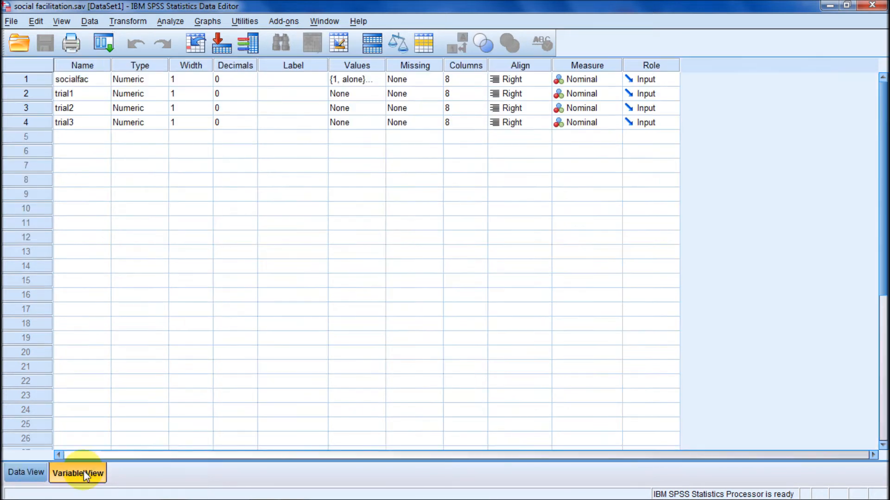
click(369, 79)
click(374, 82)
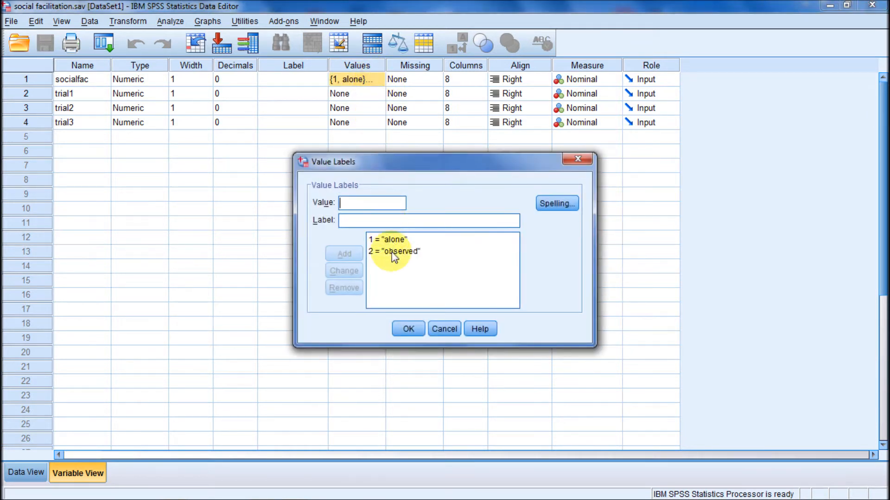
click(403, 329)
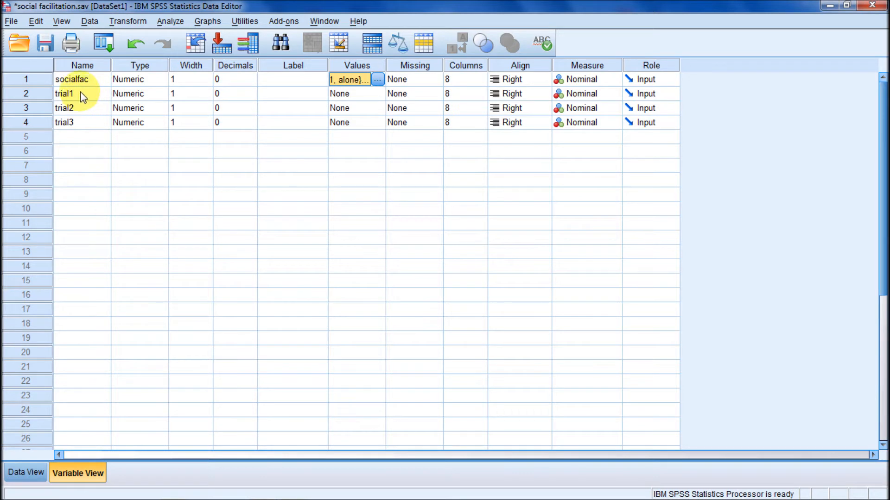
click(22, 472)
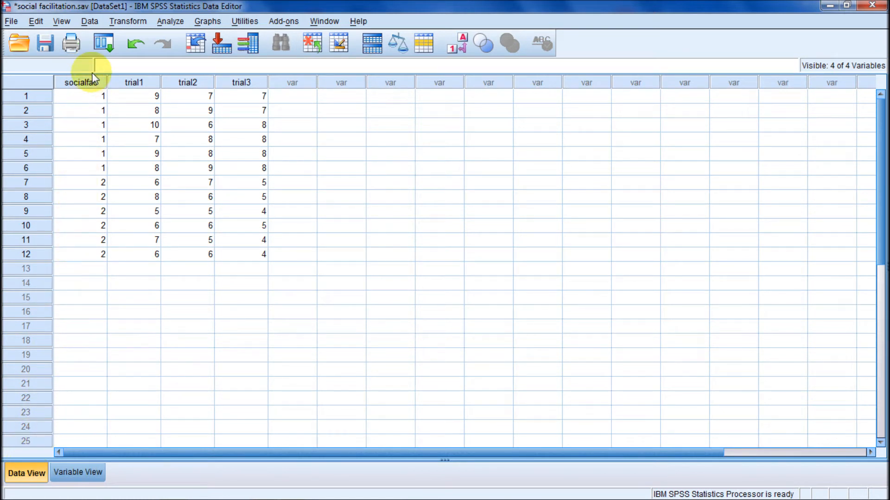
Step: Create a new empty data set
click(11, 21)
mouse_move(29, 54)
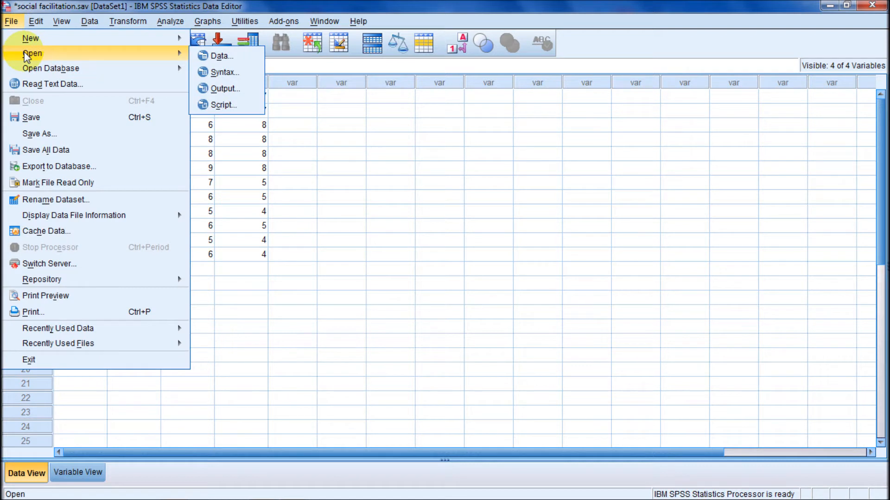
mouse_move(27, 38)
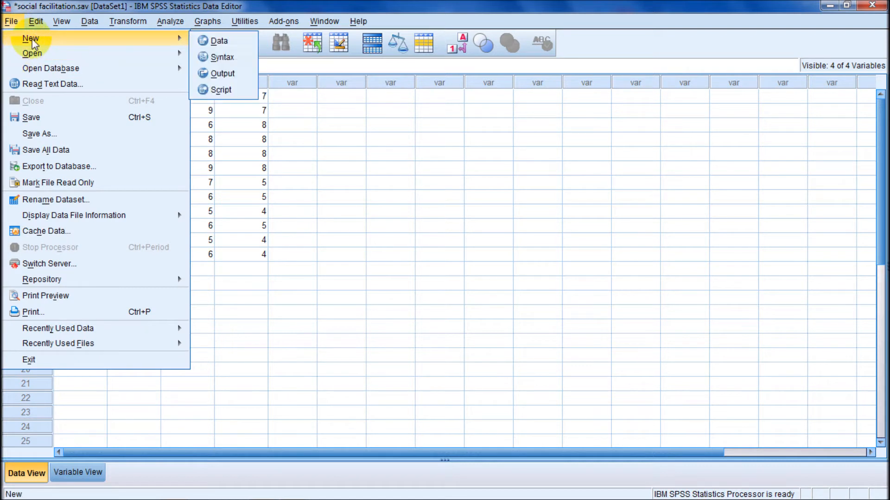
click(229, 38)
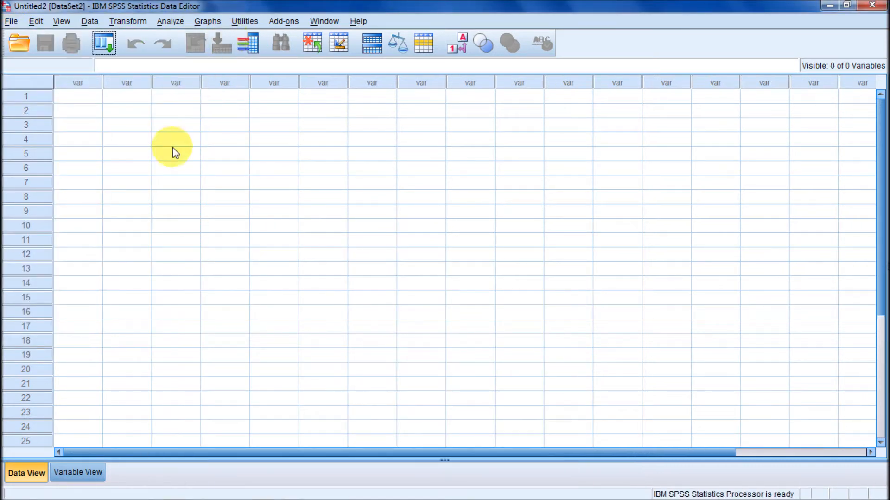
Step: Define the first two variables of the new data set as socialfac and trials
click(95, 474)
click(82, 80)
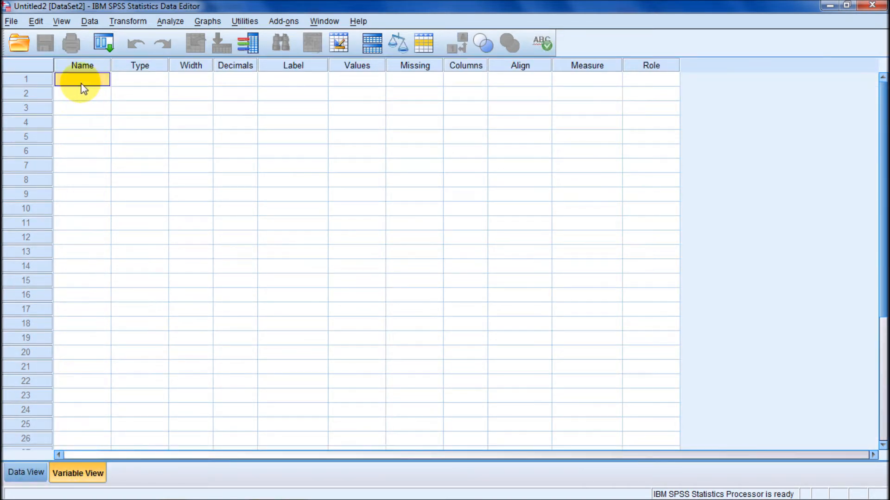
text(socialfac)
click(69, 93)
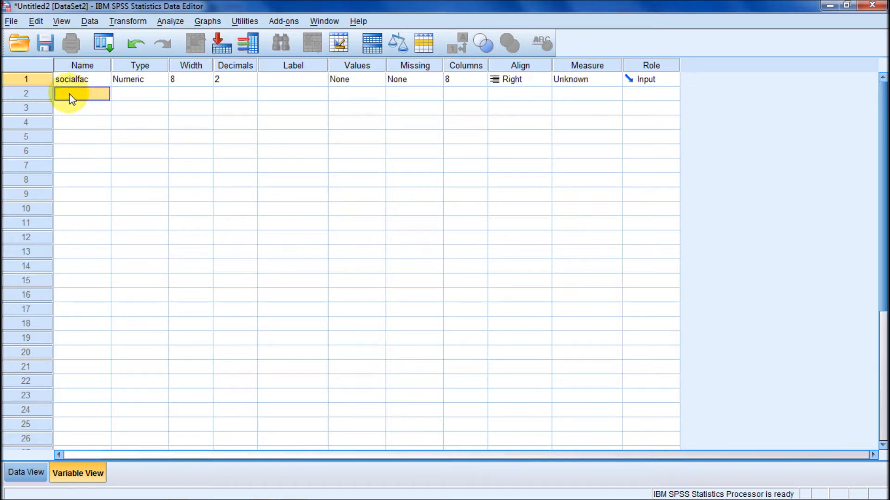
click(46, 95)
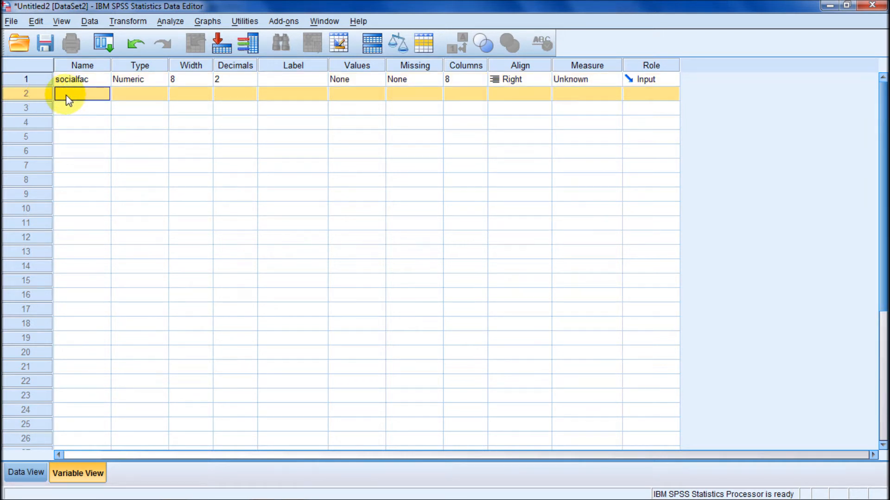
text(trials)
Step: Add a third variable named depvar and return to the data grid
click(39, 469)
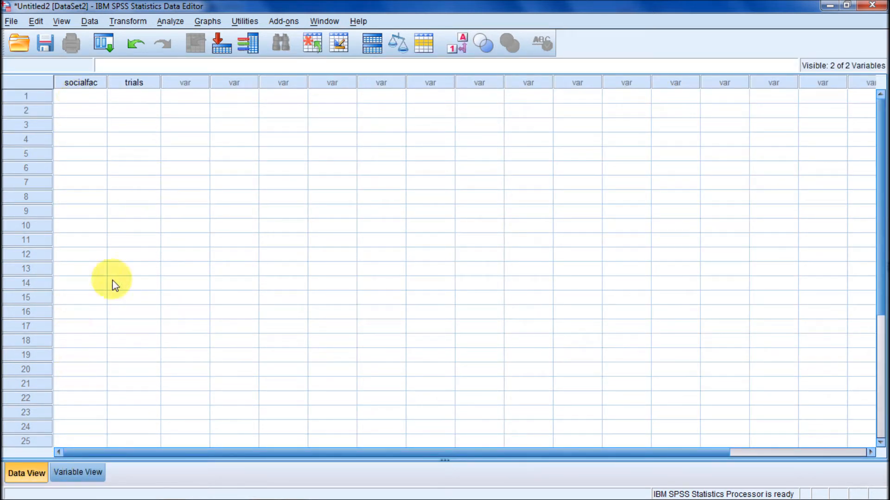
click(75, 473)
click(77, 110)
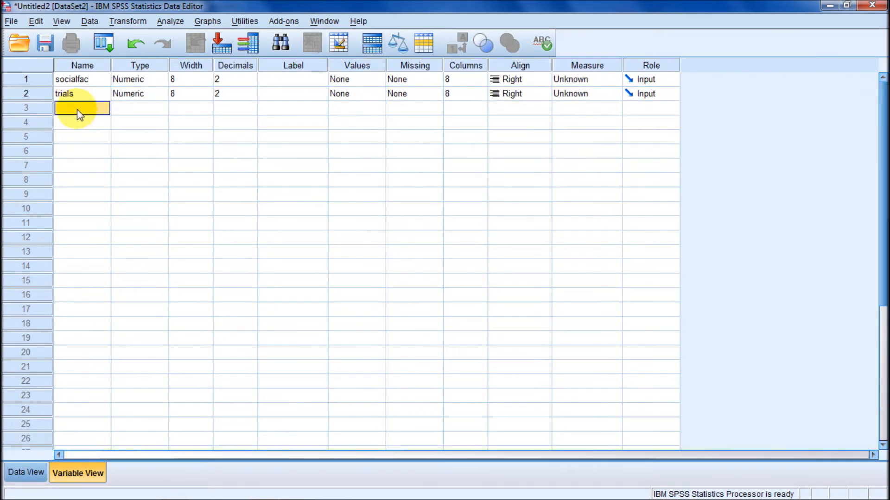
text(depvar)
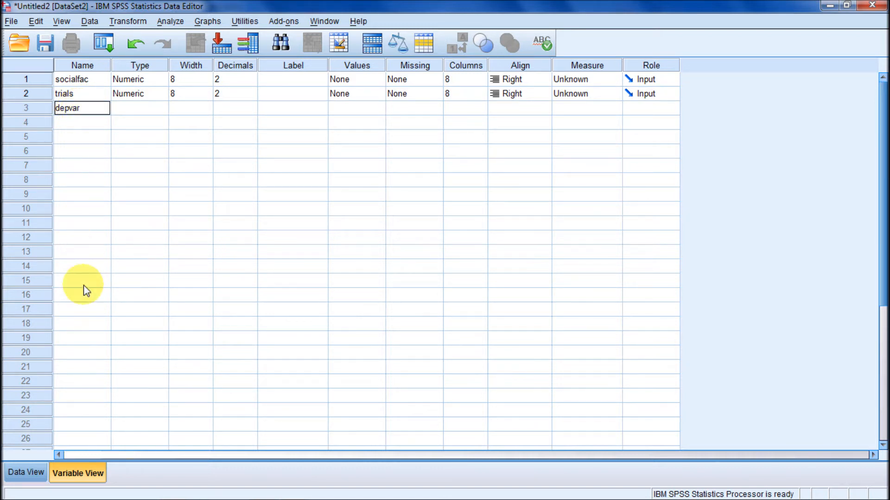
click(36, 473)
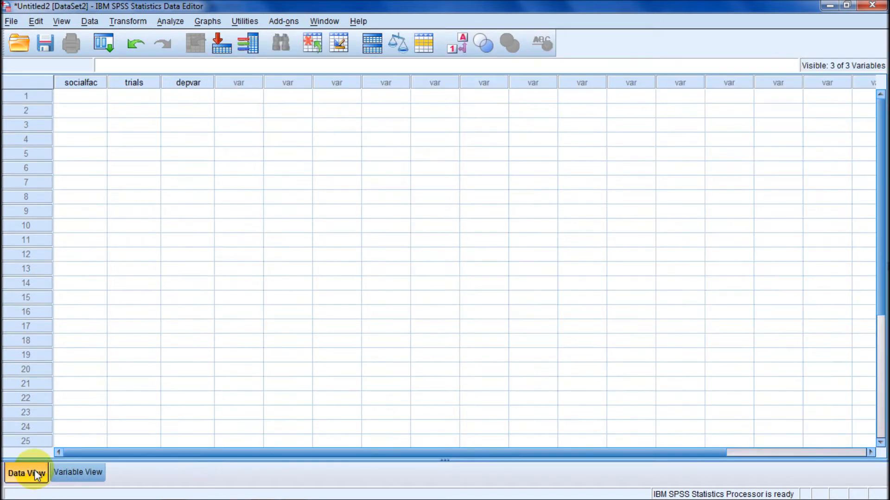
Step: Enter 1 and 2 in the first two rows of the socialfac column
click(77, 99)
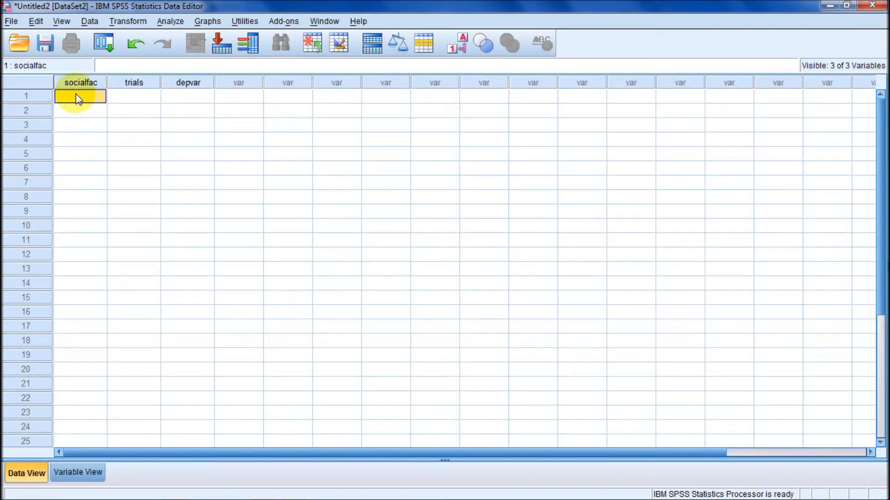
text(1)
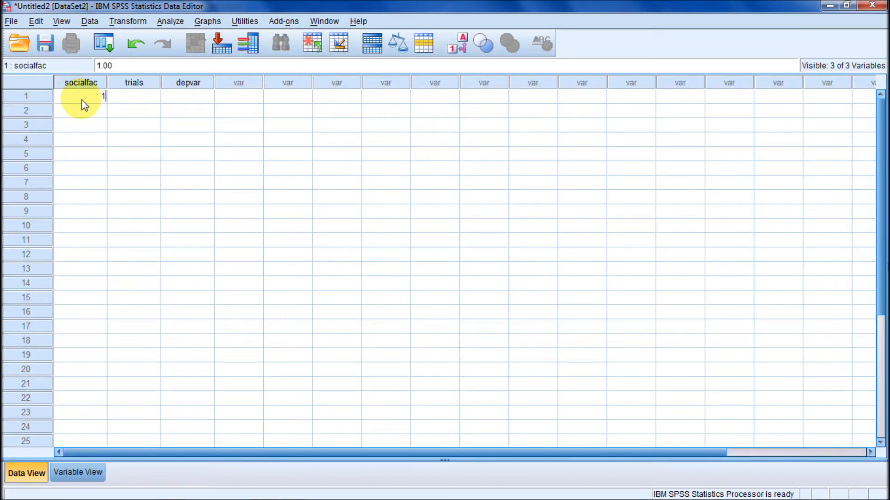
click(86, 114)
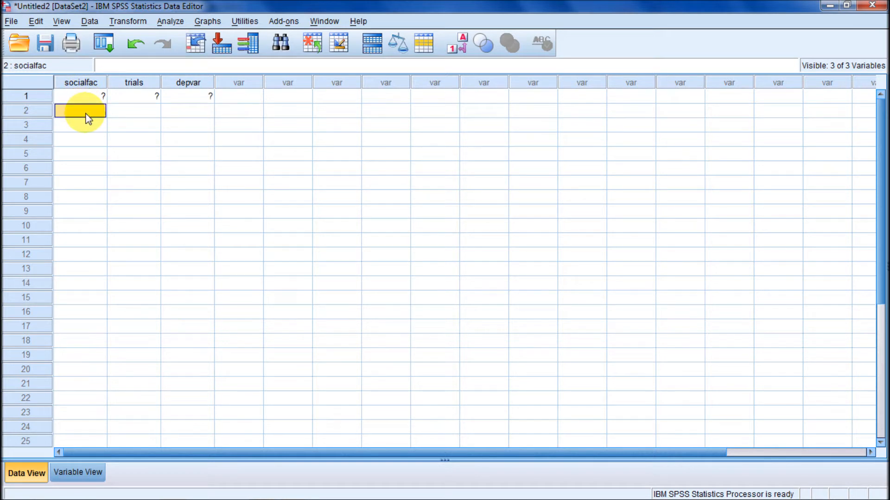
click(95, 94)
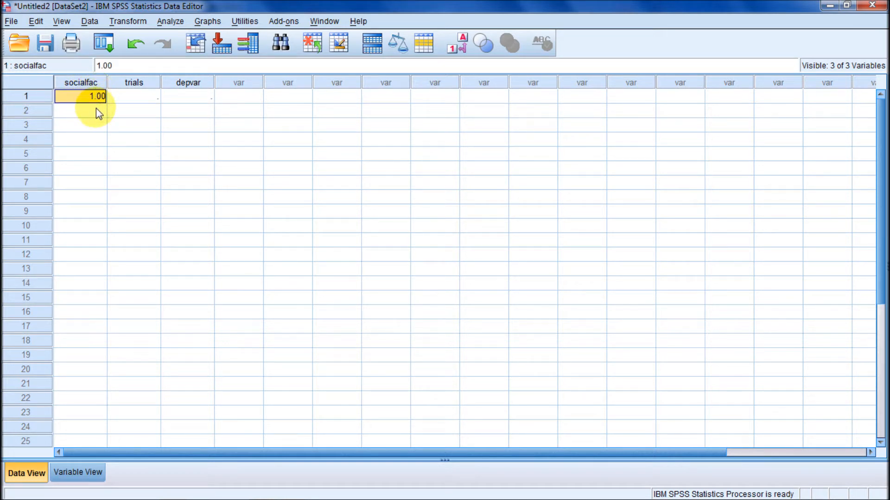
click(97, 110)
text(2)
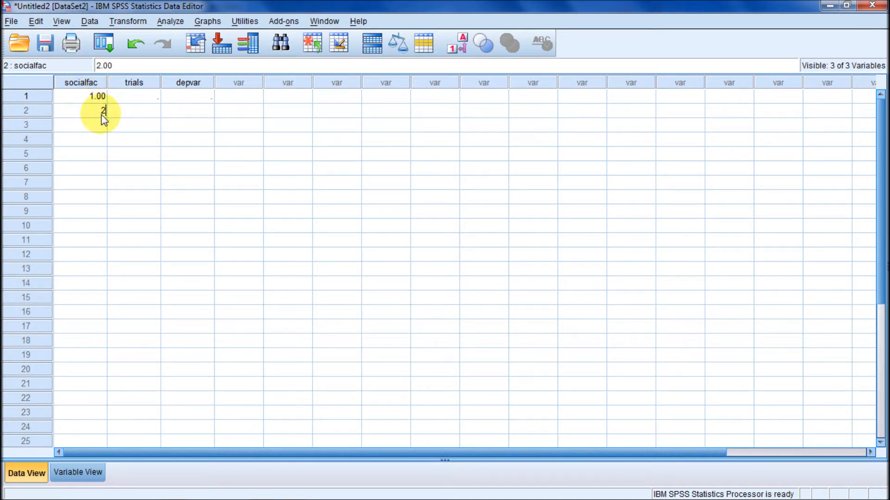
Step: Enter 1, 2 and 3 in the first three rows of the trials column
click(141, 101)
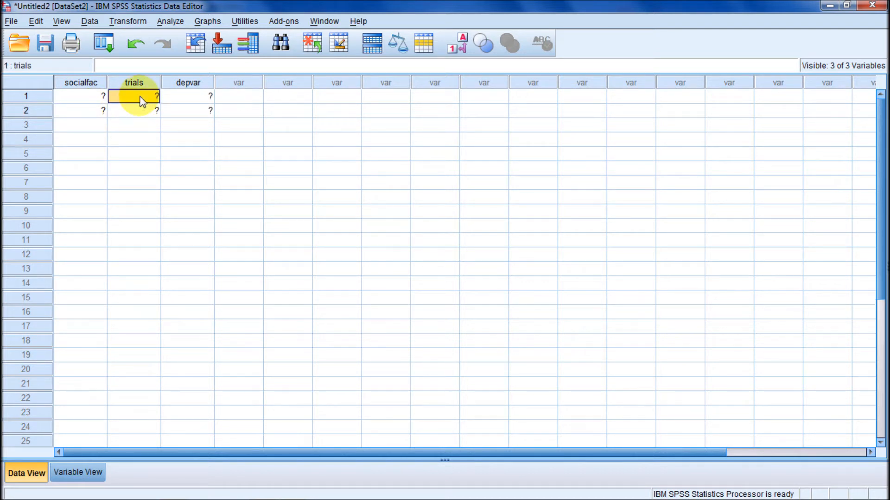
text(1)
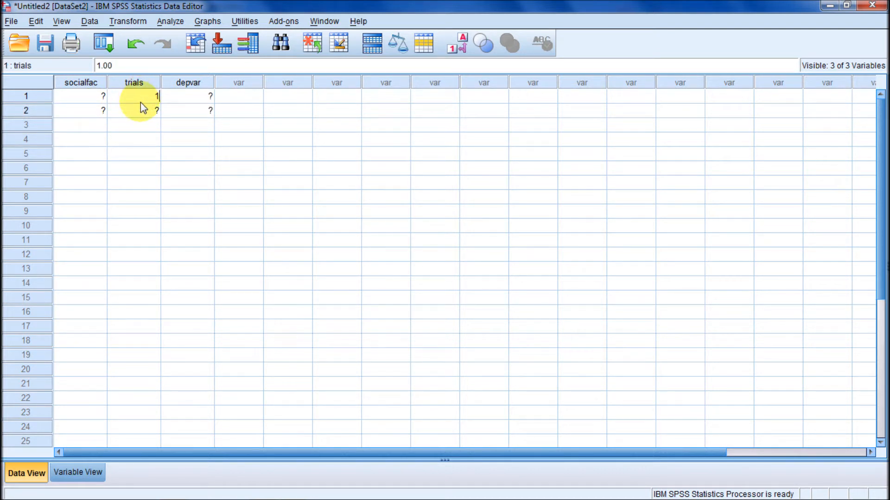
click(143, 111)
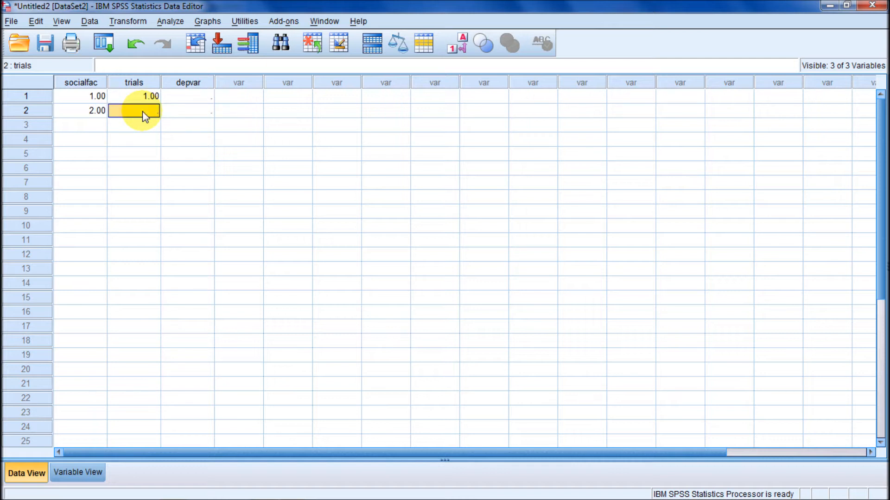
text(2)
click(144, 126)
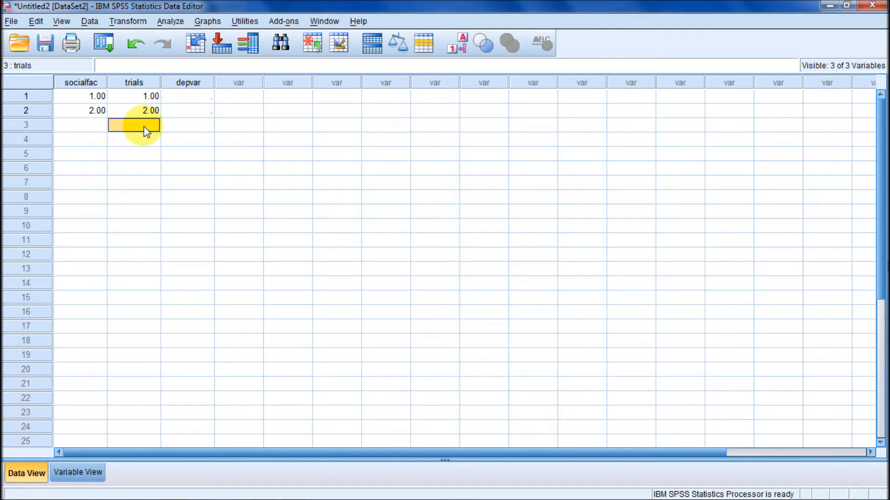
text(3)
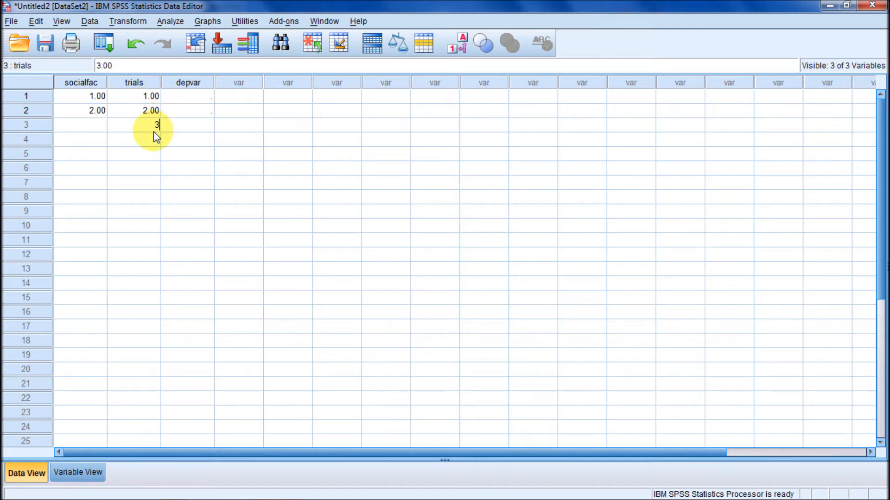
Step: Set socialfac to 1 in each of the first three rows
click(95, 111)
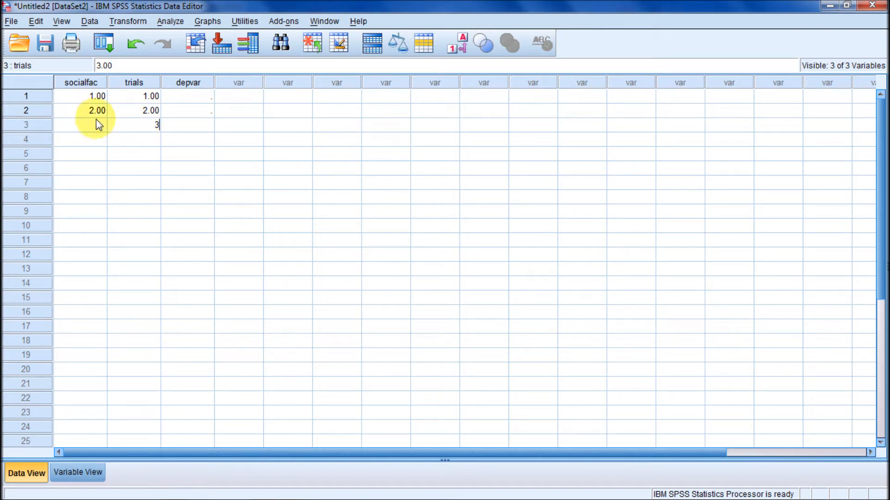
text(2)
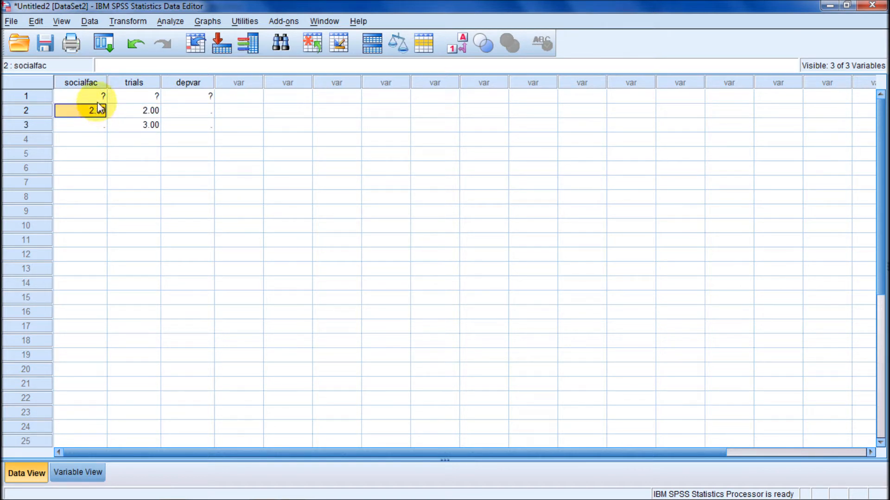
click(98, 96)
text(1)
click(99, 112)
text(1)
click(93, 124)
text(1)
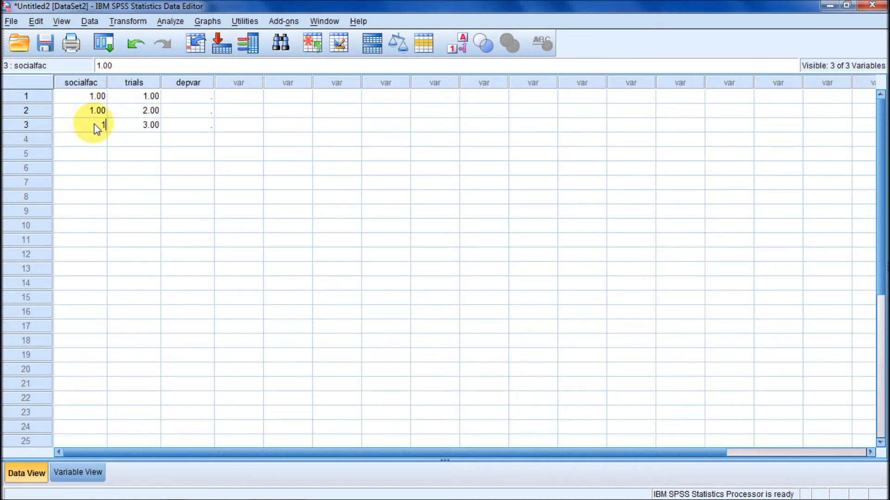
Step: Set socialfac to 1 in rows 4, 5 and 6 of the data grid
click(95, 140)
text(1)
click(96, 155)
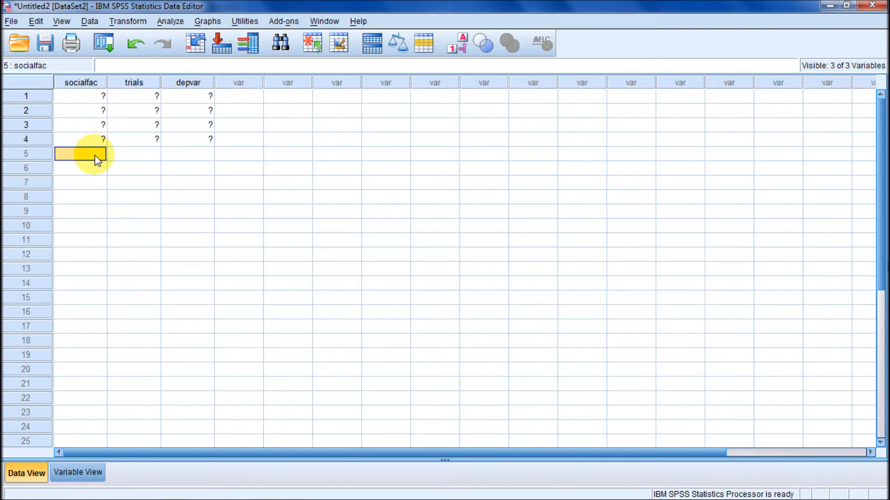
text(1)
click(98, 172)
text(1)
click(126, 169)
Step: Enter 9 as the depvar value in the first row
click(110, 99)
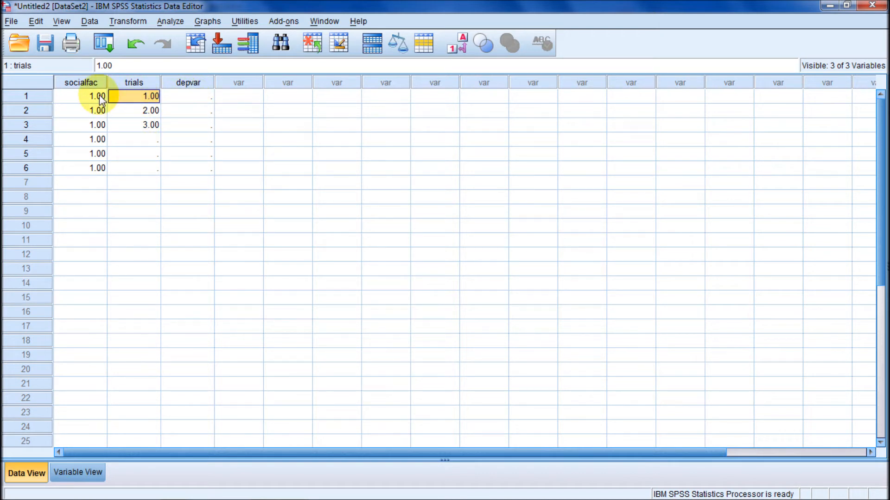
click(195, 97)
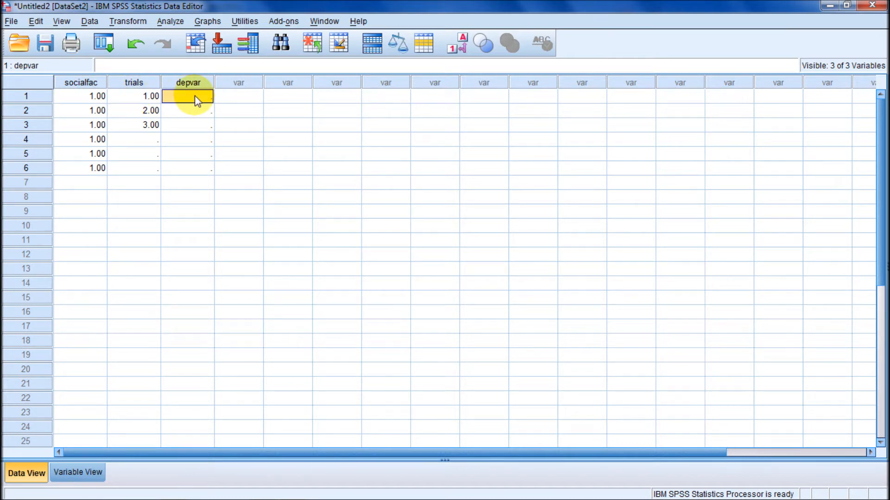
text(9)
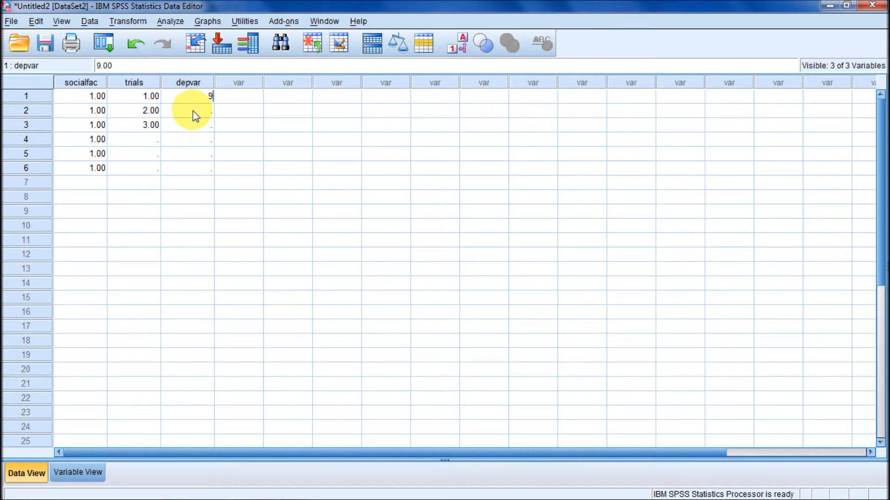
click(192, 110)
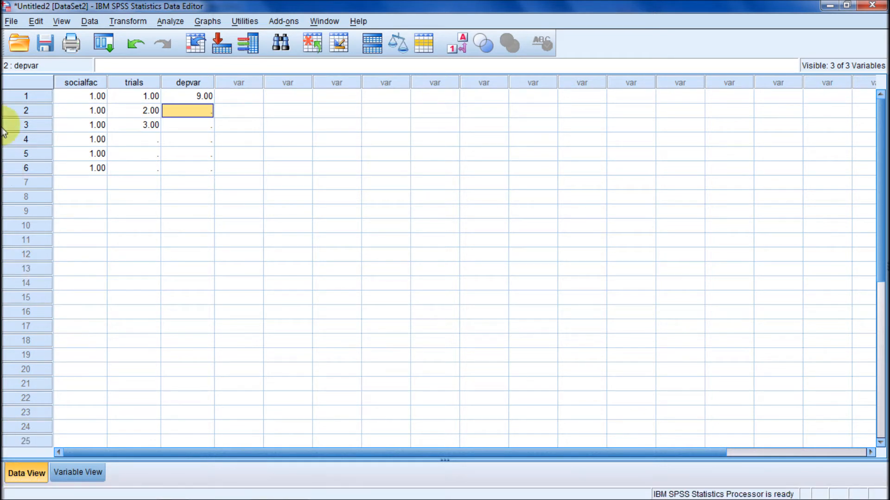
Step: Open the recently used data file social facilitation.sav in a new window
click(12, 21)
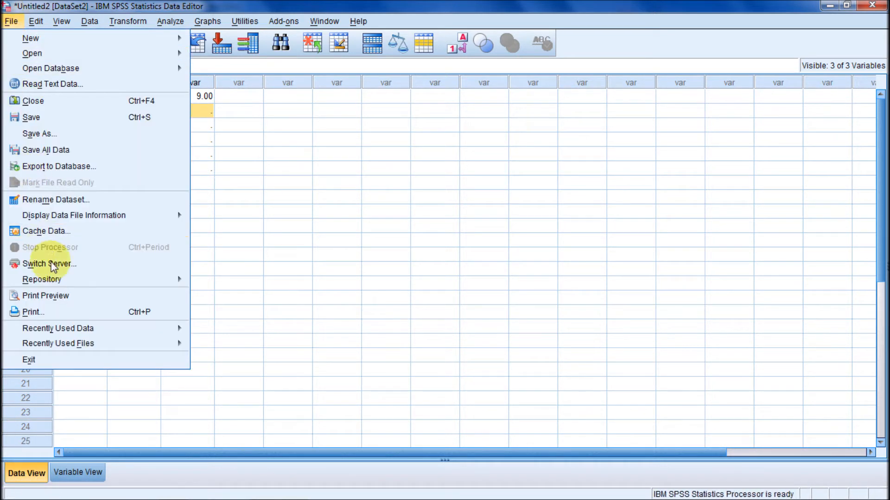
mouse_move(65, 329)
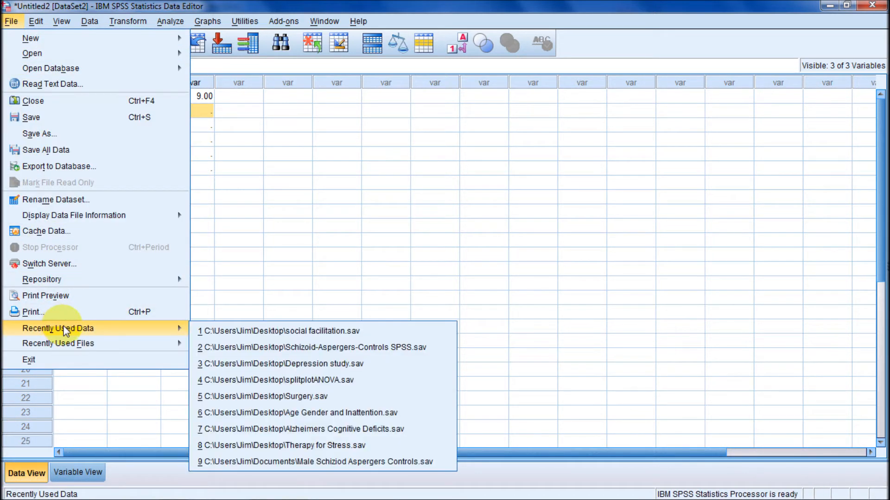
click(275, 332)
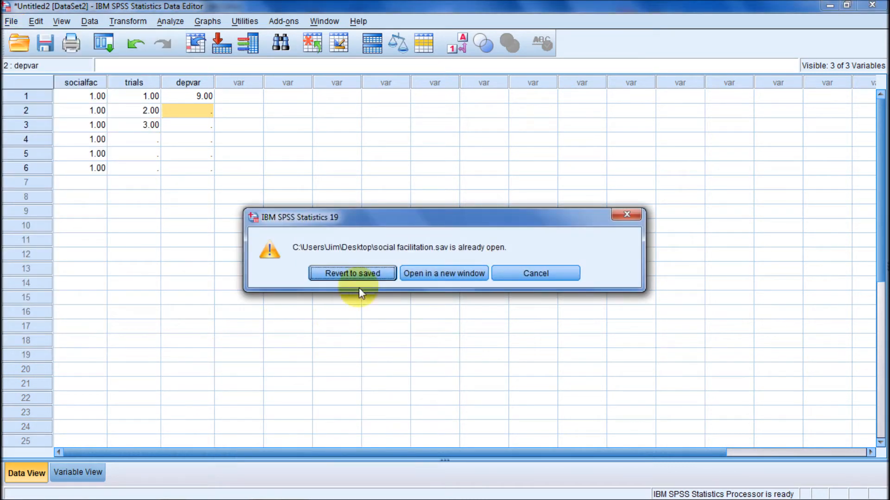
click(416, 273)
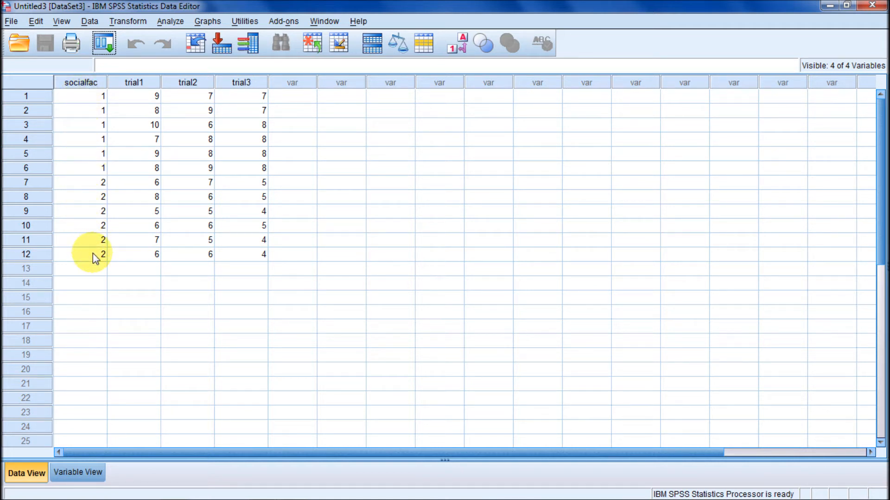
Step: Start a General Linear Model Repeated Measures analysis and add a within-subject factor named trials with 3 levels
click(166, 21)
mouse_move(180, 103)
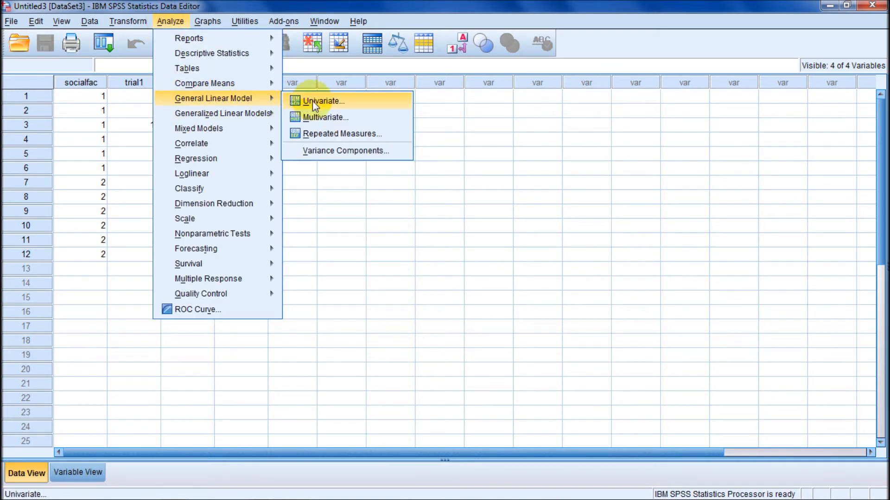
click(323, 135)
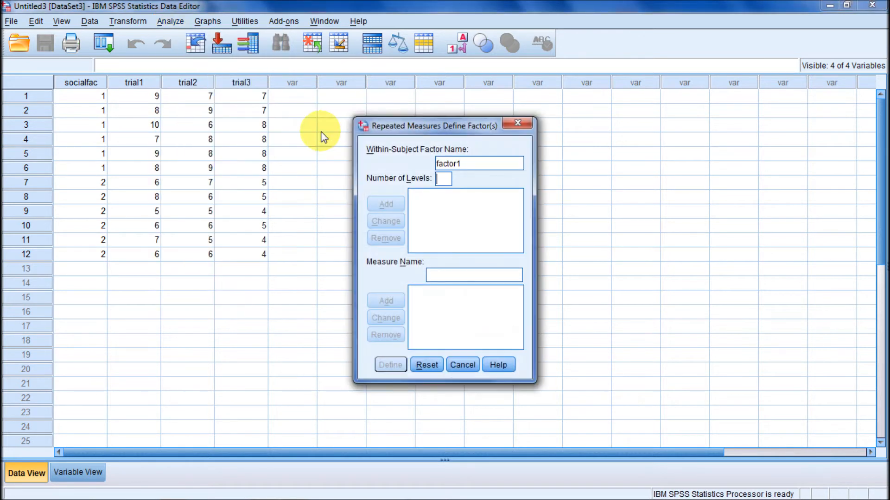
click(478, 164)
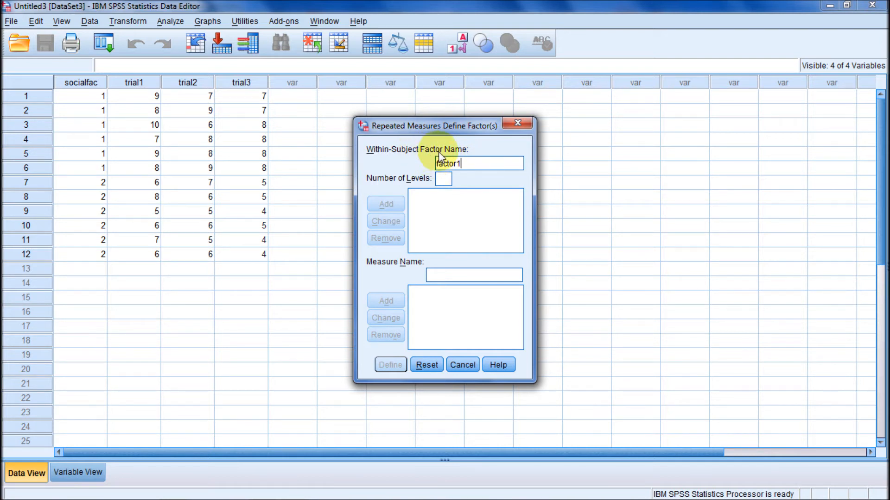
key(BackSpace)
key(BackSpace)
key(BackSpace)
key(BackSpace)
key(BackSpace)
key(BackSpace)
key(BackSpace)
text(t)
click(443, 179)
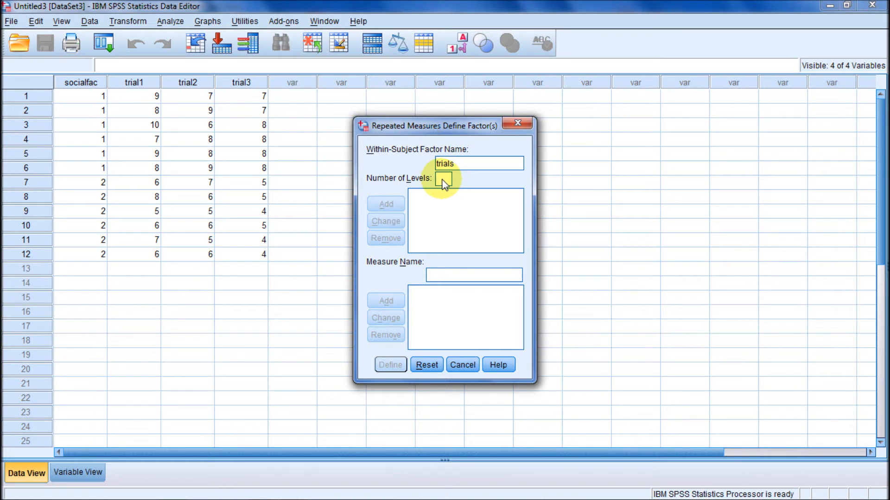
text(3)
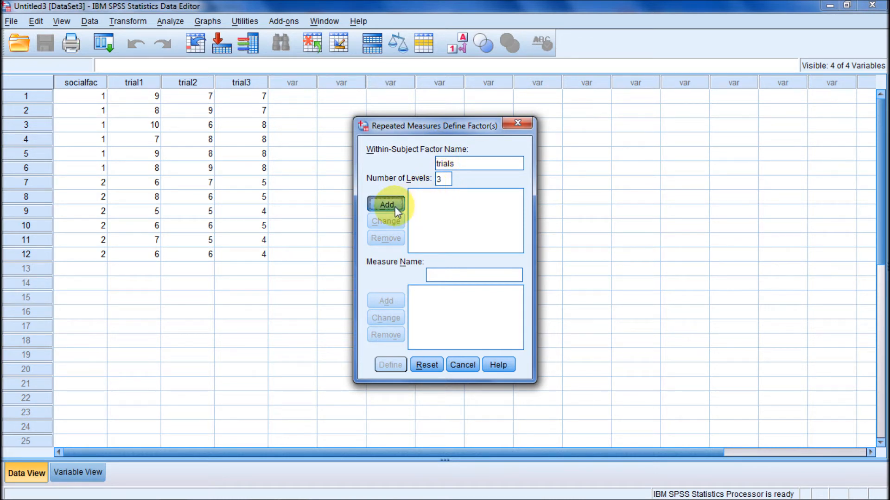
click(395, 207)
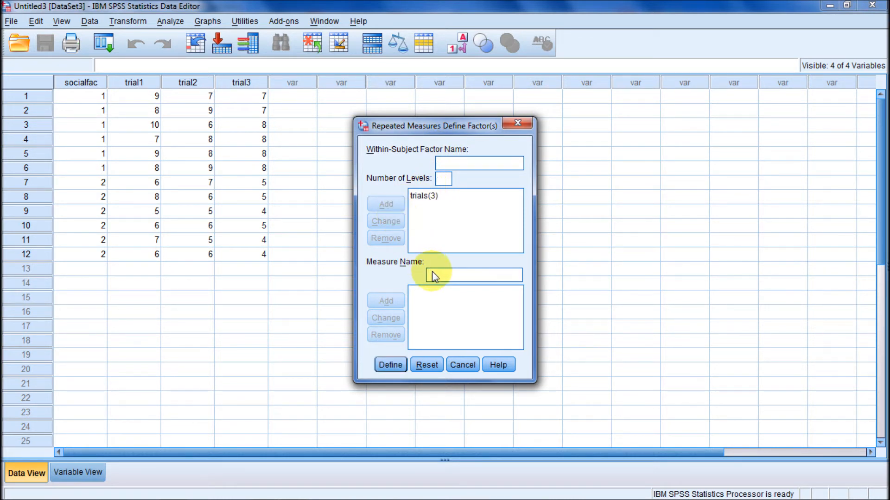
Step: Add a measure named errors and proceed to defining the repeated measures variables
click(450, 275)
text(errors)
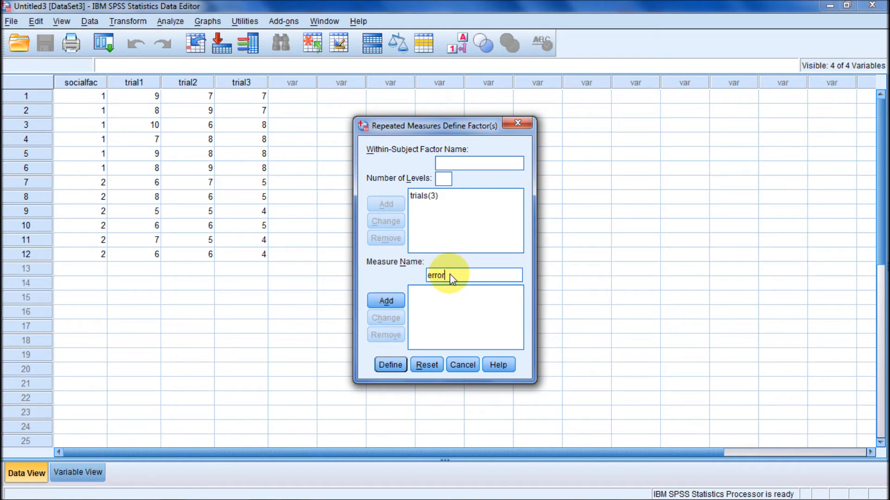
click(392, 299)
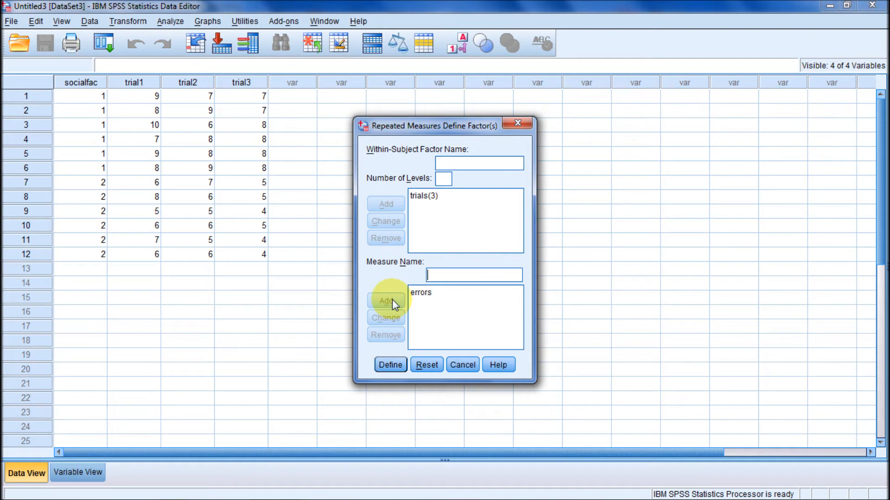
click(389, 363)
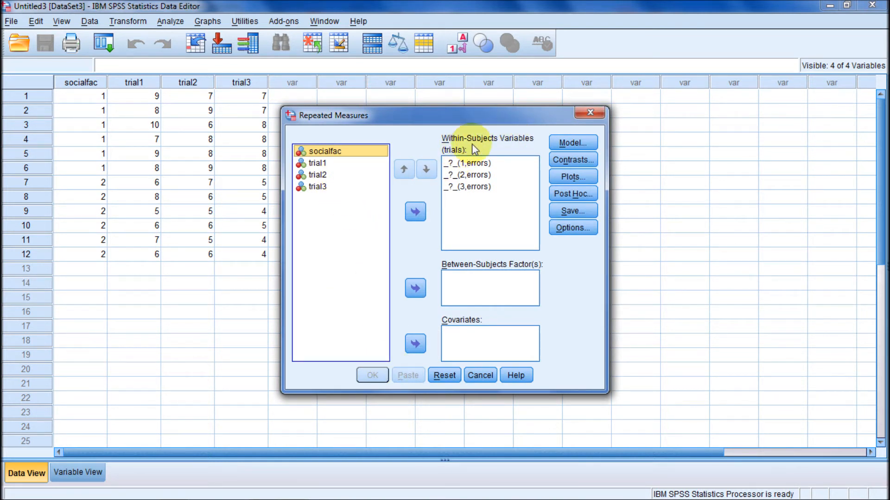
Step: Assign trial1, trial2 and trial3 in order to the three within-subjects levels of trials
click(320, 166)
click(413, 214)
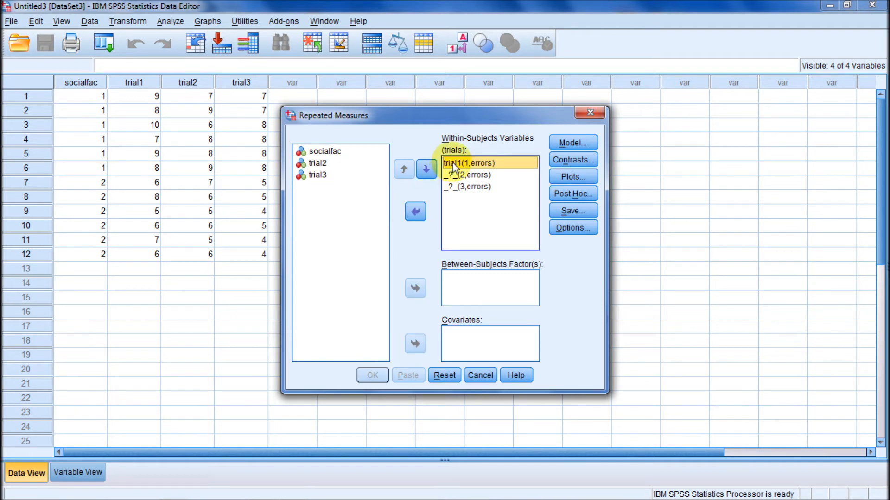
click(321, 163)
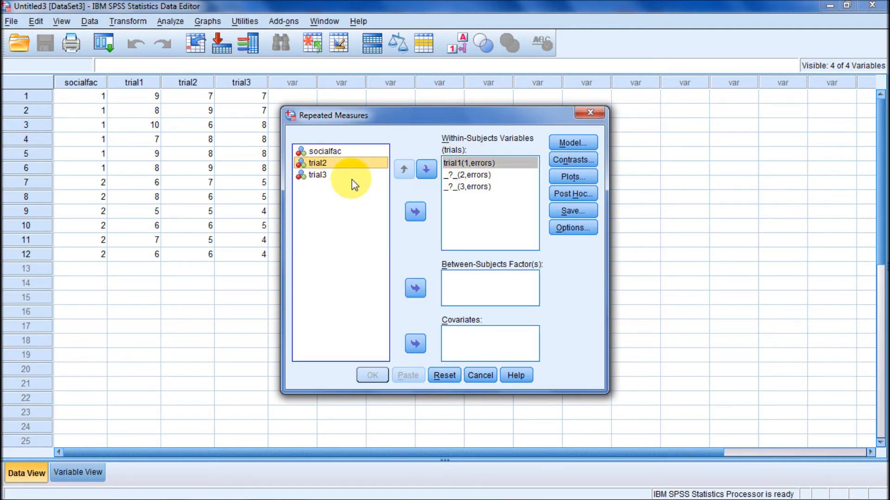
click(414, 211)
click(318, 163)
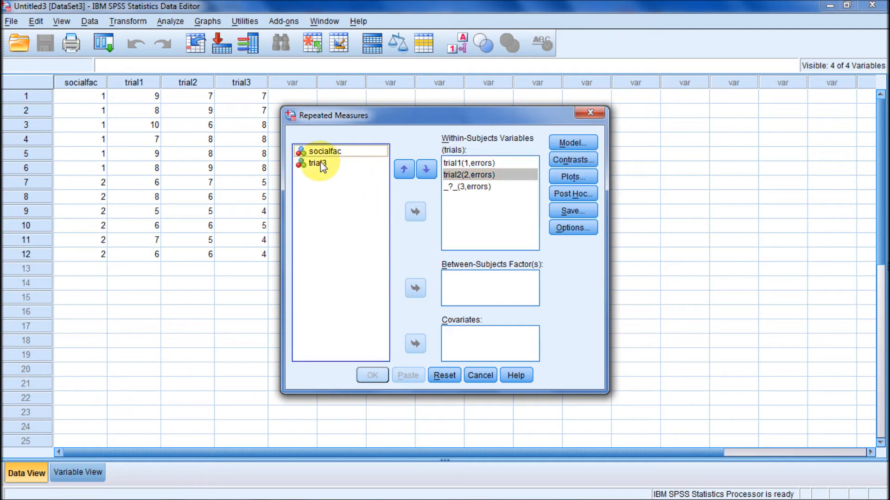
click(414, 212)
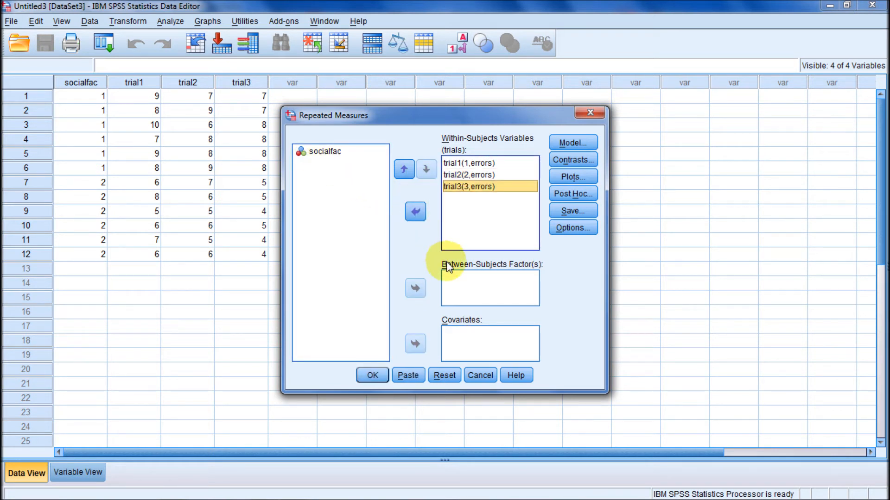
Step: Set socialfac as the between-subjects factor and run the repeated measures analysis
click(327, 152)
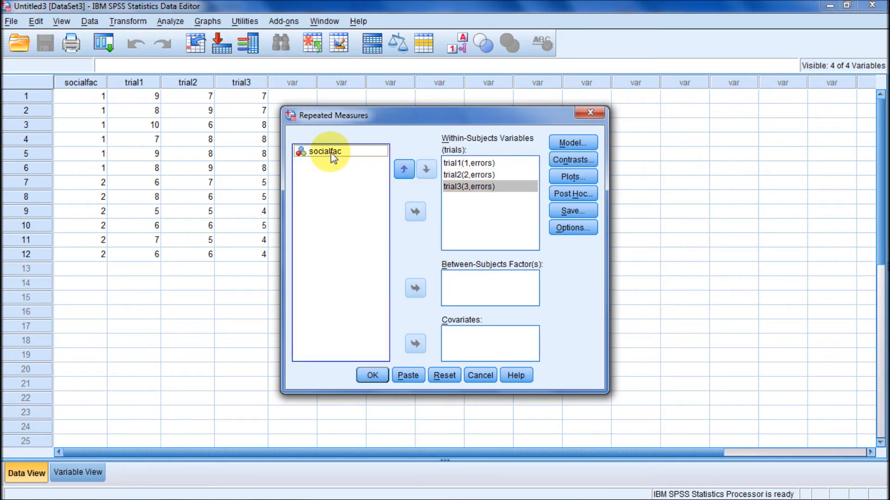
click(416, 288)
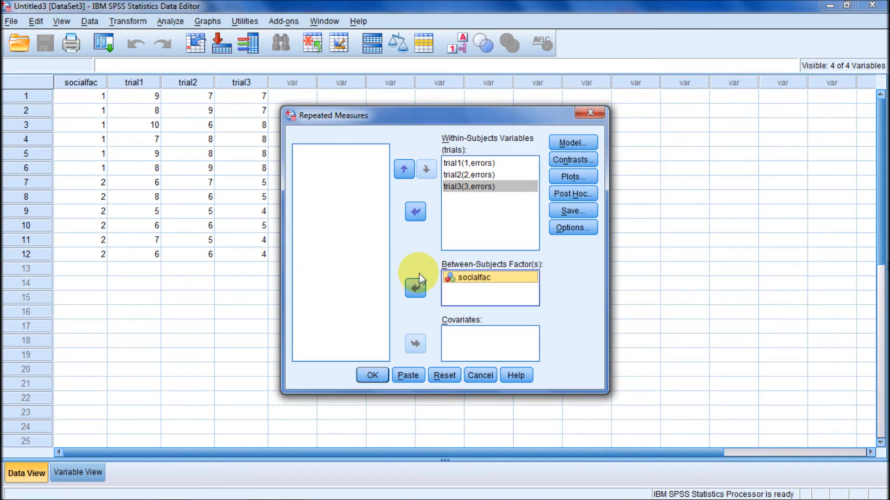
click(371, 375)
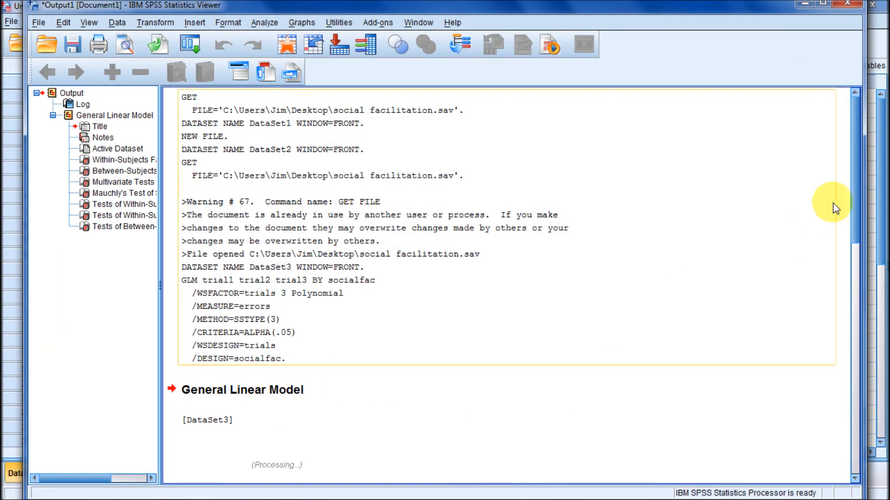
Step: Review the General Linear Model output from the Between-Subjects Factors table through to the Tests of Between-Subjects Effects
drag(854, 147, 805, 268)
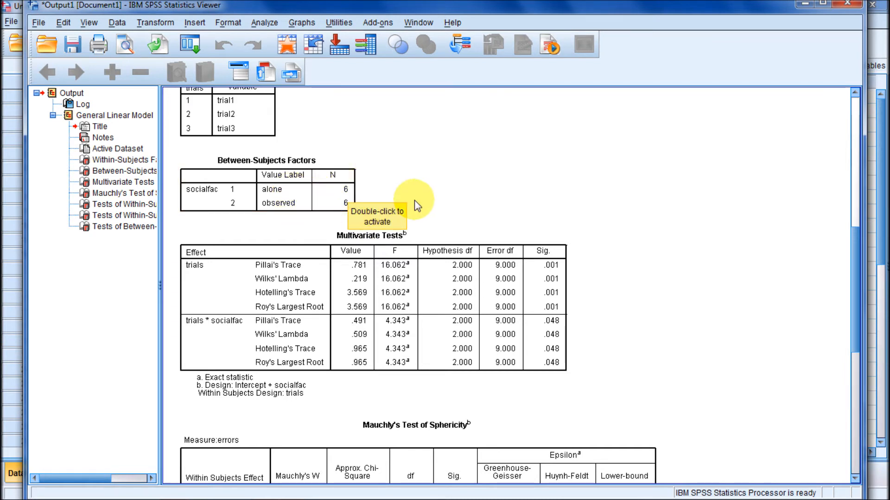
click(351, 191)
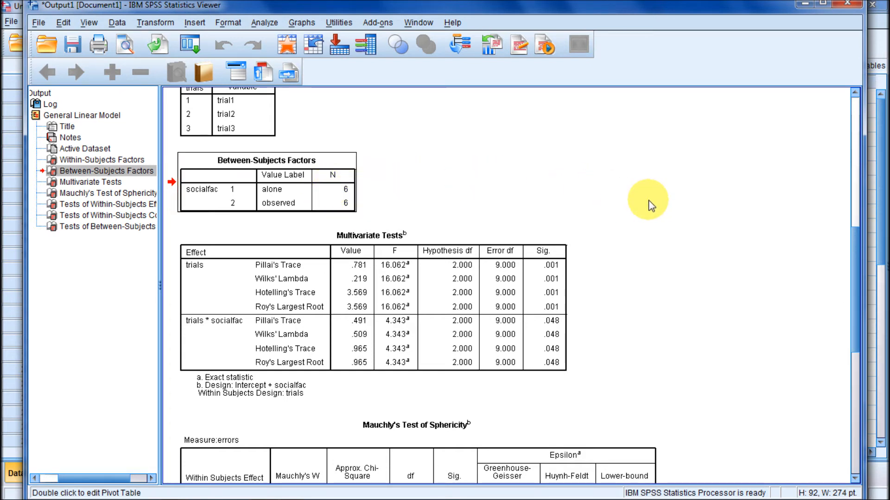
drag(860, 240, 864, 368)
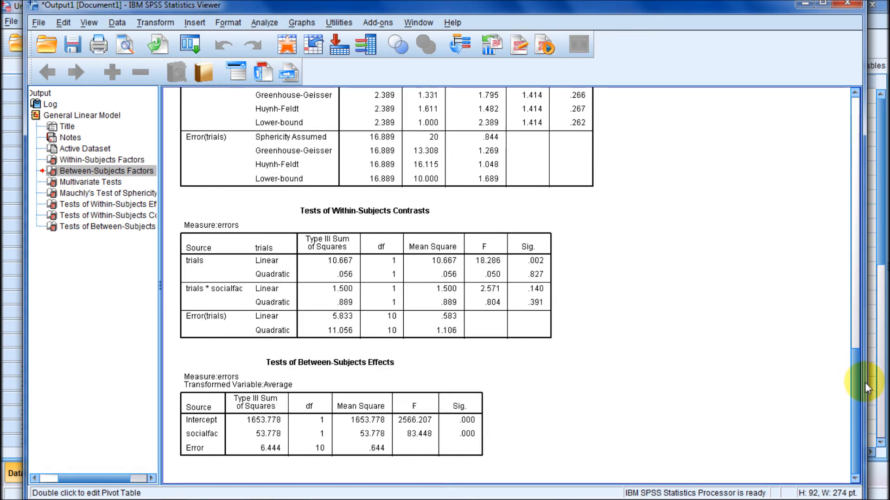
drag(852, 390, 861, 365)
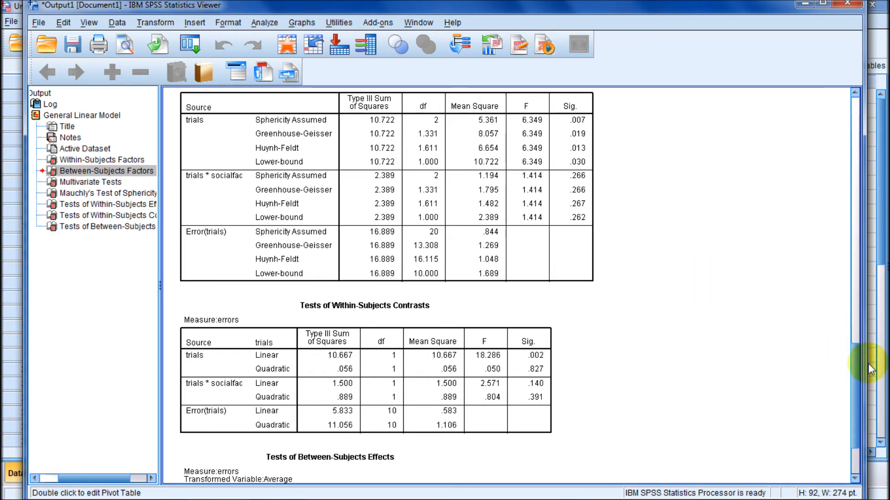
drag(854, 368, 868, 403)
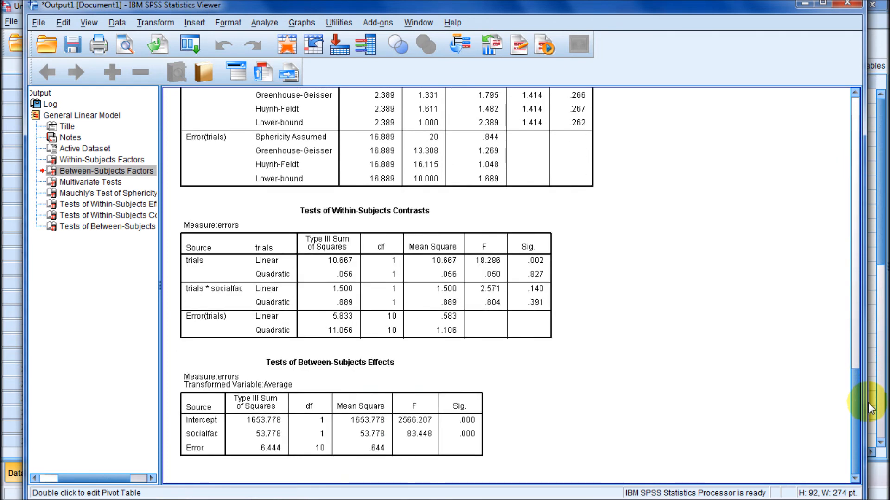
click(388, 384)
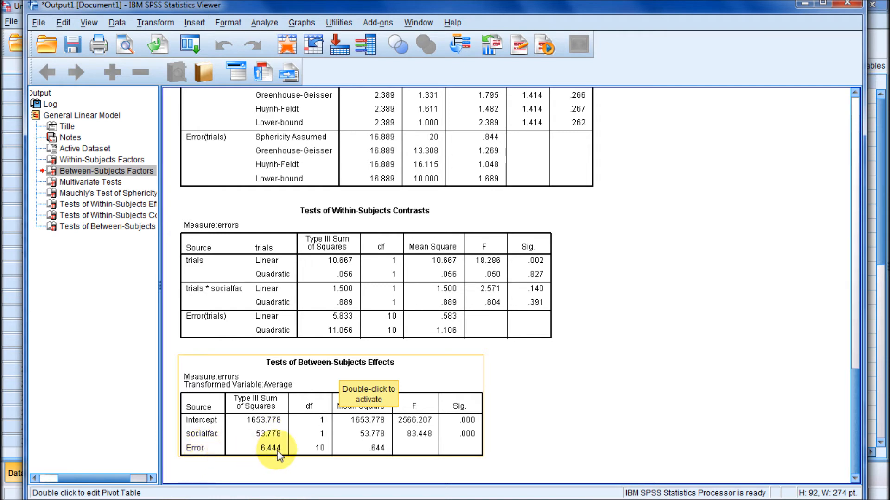
click(363, 452)
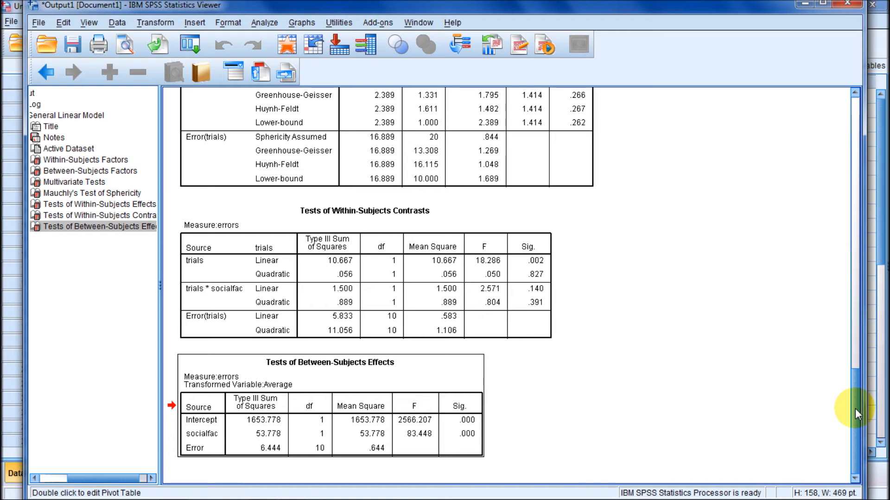
Step: Examine Mauchly's Test of Sphericity and compare the within-subjects effects, contrasts and between-subjects effects for trials and socialfac
drag(855, 409, 855, 334)
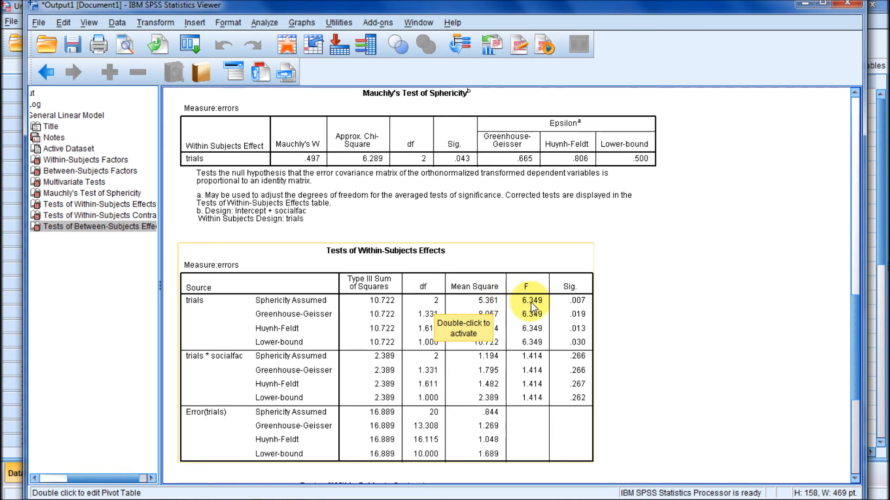
click(578, 305)
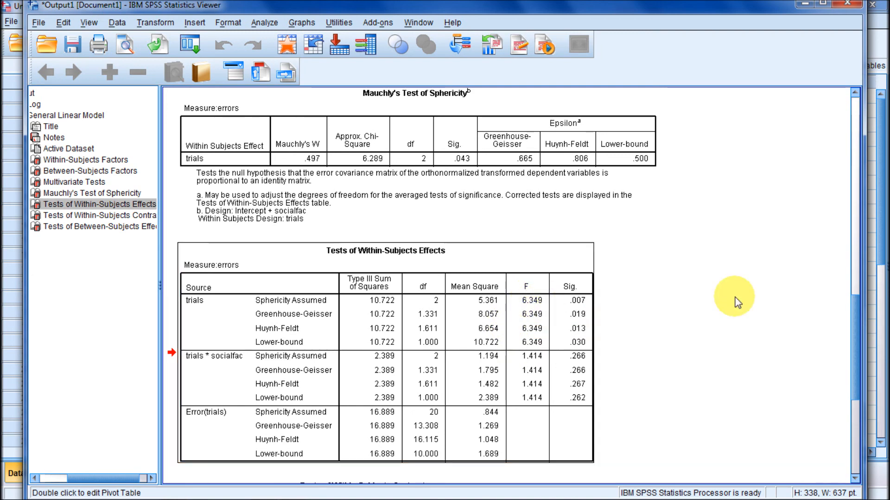
drag(858, 327, 855, 408)
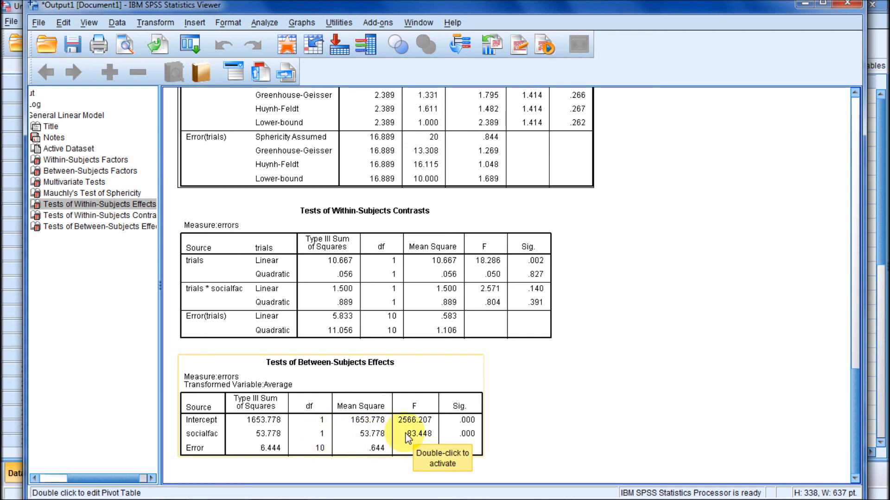
drag(853, 414, 856, 332)
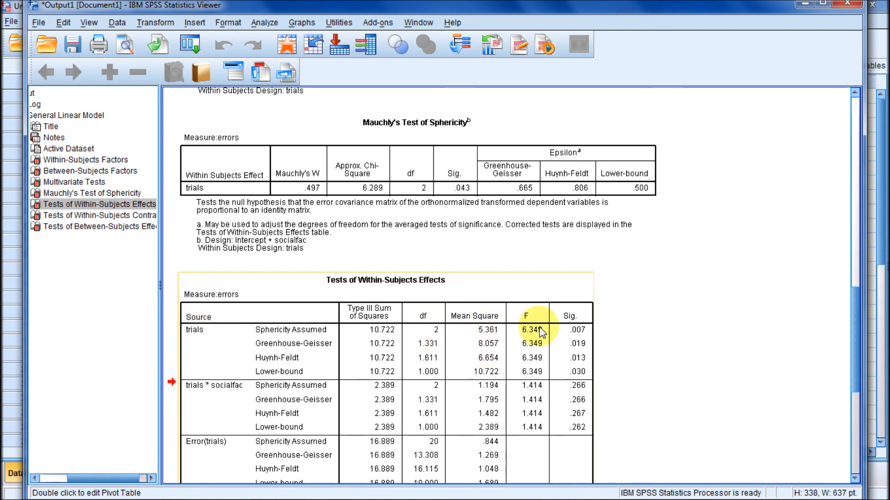
drag(851, 333, 854, 426)
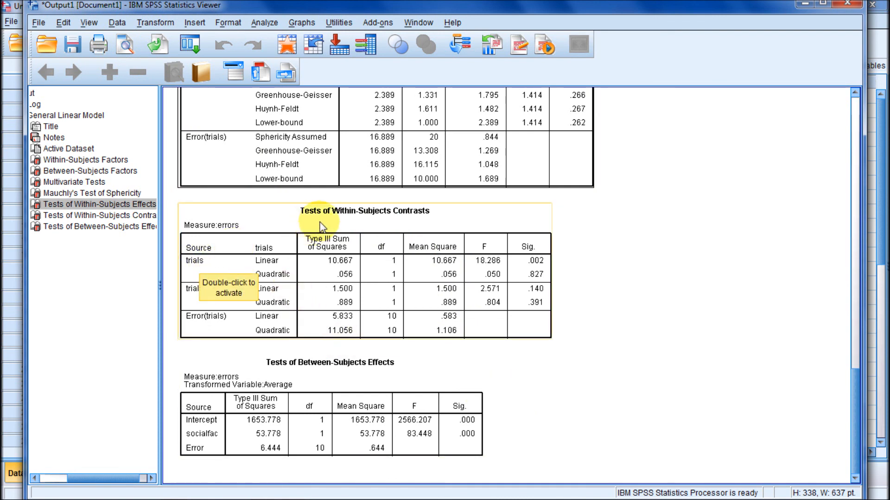
drag(858, 423, 860, 139)
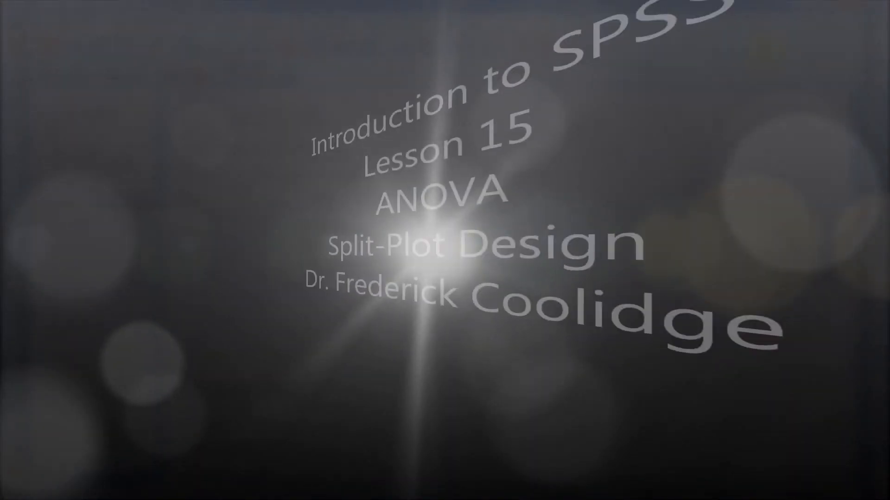